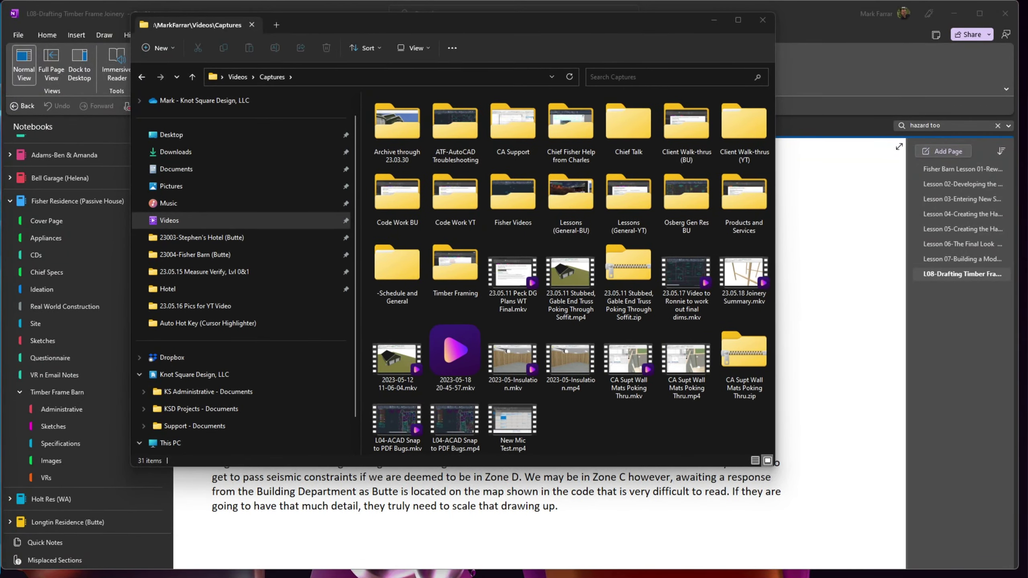
- Bring the L08 lesson page forward and highlight joint types, 2D, AutoCAD LT, stamping and Zone D phrases
click(907, 338)
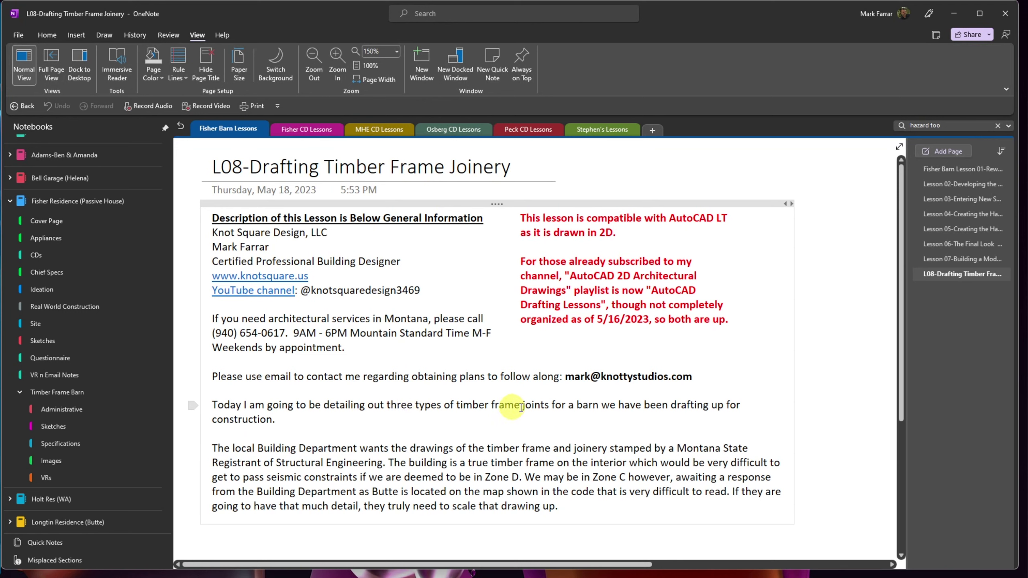
drag(547, 404, 416, 405)
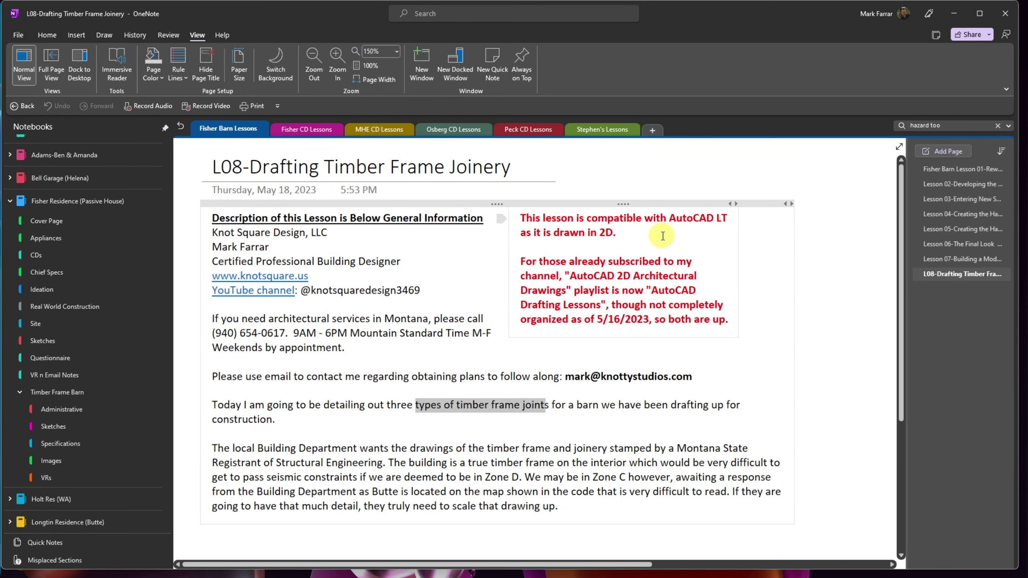
drag(646, 232, 588, 233)
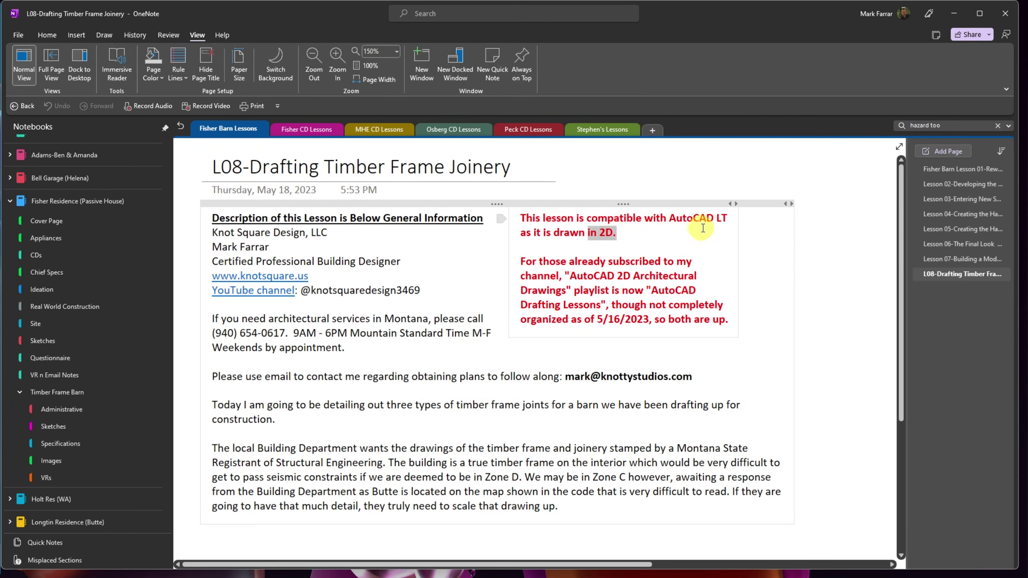
drag(731, 219, 670, 218)
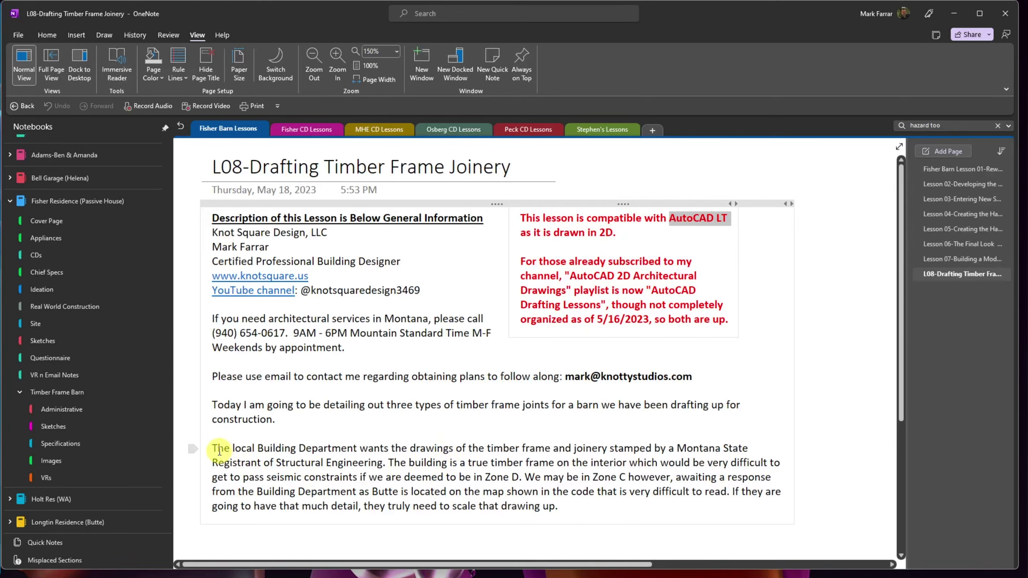
drag(212, 447, 753, 449)
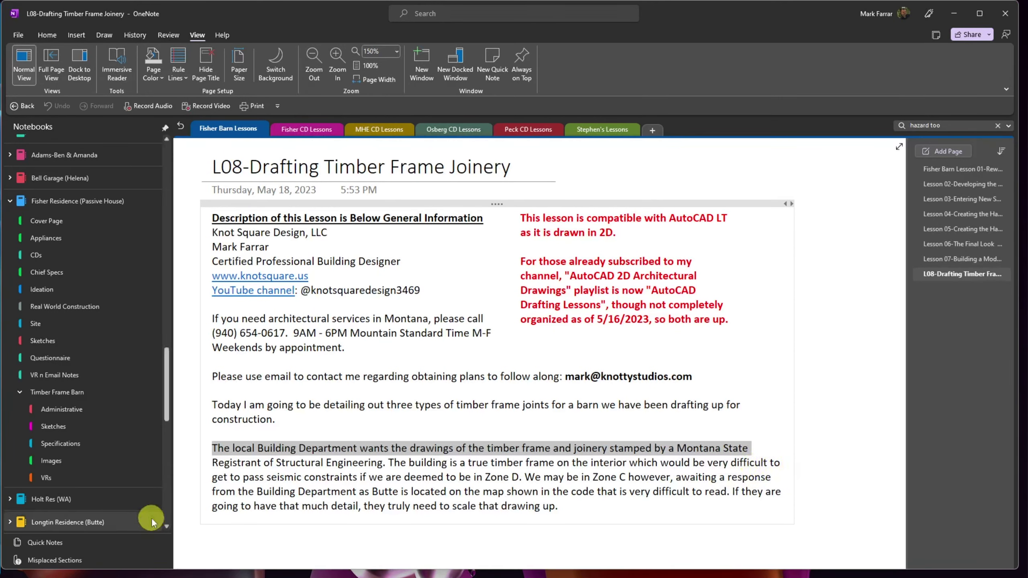
drag(211, 478, 771, 477)
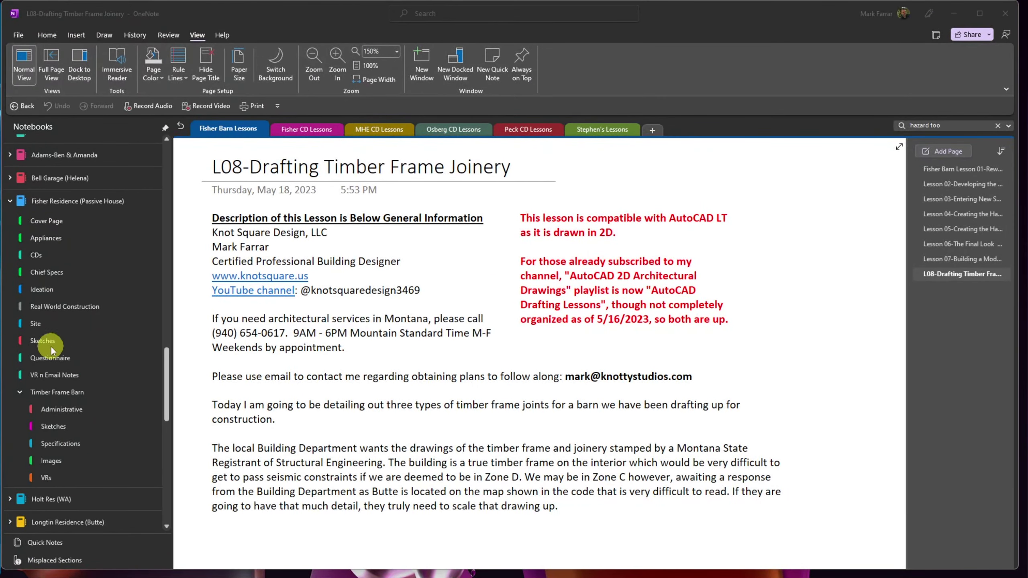
- Scroll to Architecture > Design Criteria and open its ASCE 7 Hazard Tool page
scroll(162, 401, down, 5)
scroll(183, 464, down, 2)
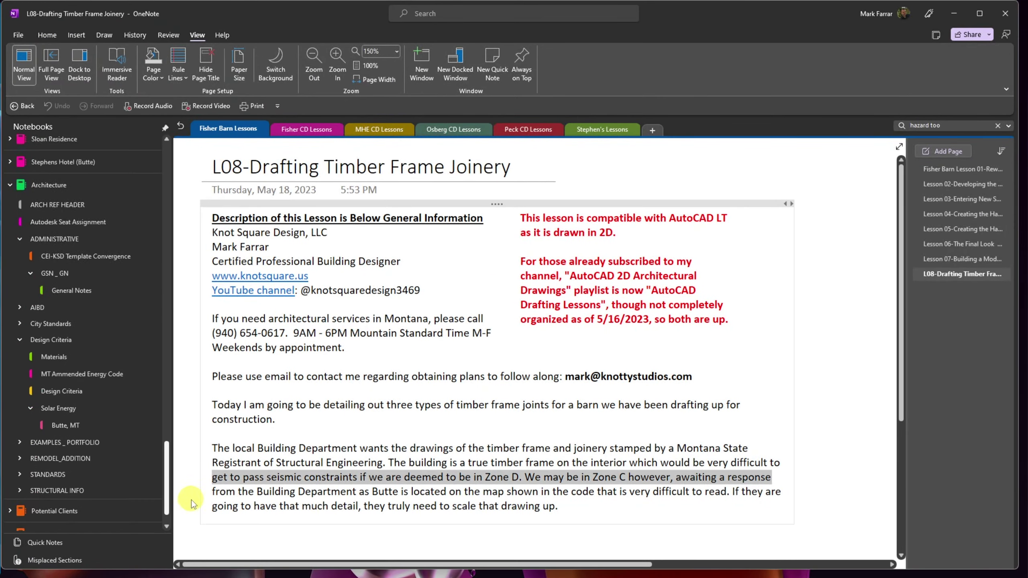
scroll(195, 446, up, 5)
scroll(200, 442, up, 3)
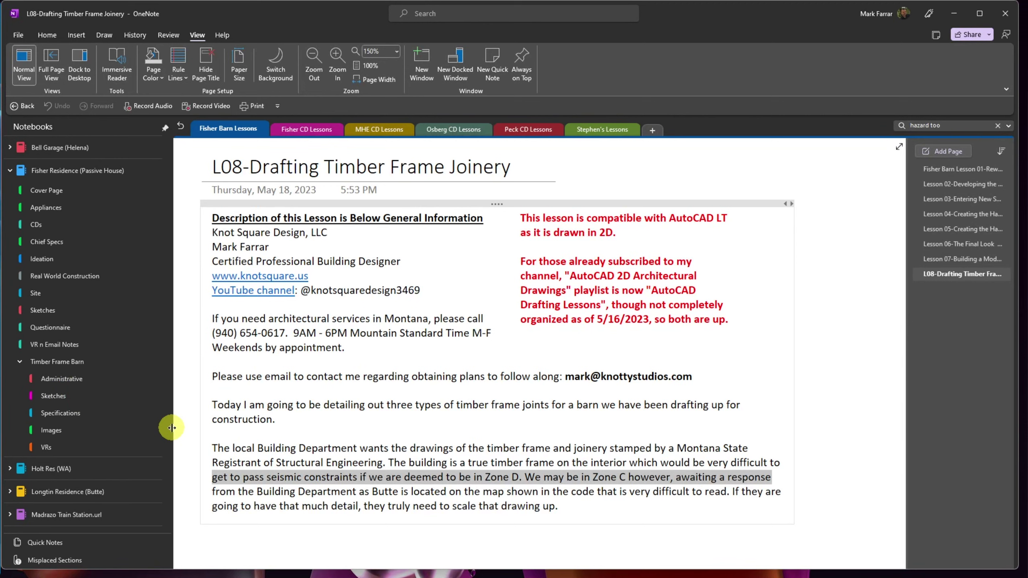
scroll(166, 405, down, 10)
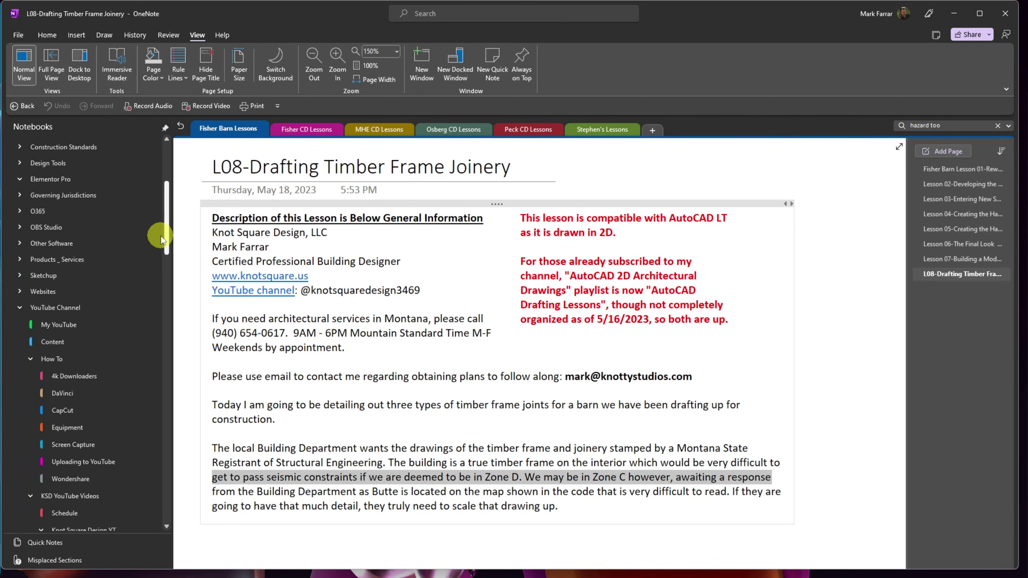
scroll(161, 236, up, 5)
scroll(172, 190, down, 7)
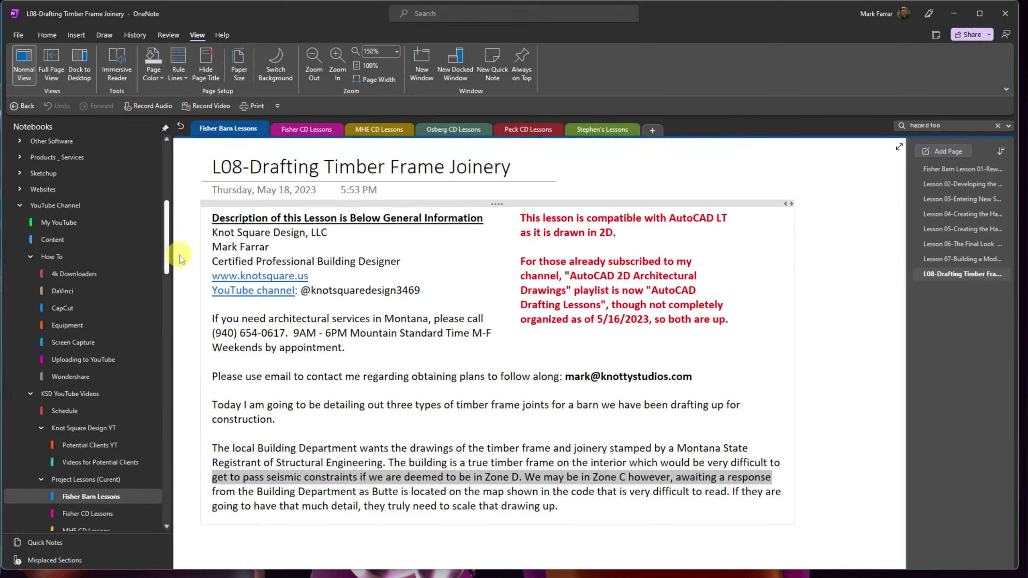
scroll(178, 283, down, 7)
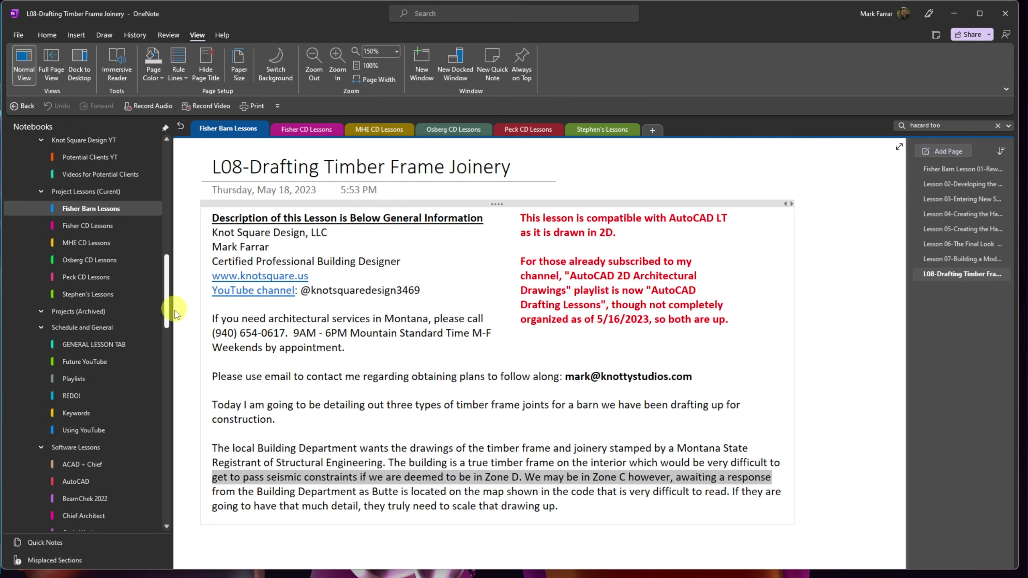
scroll(170, 324, down, 9)
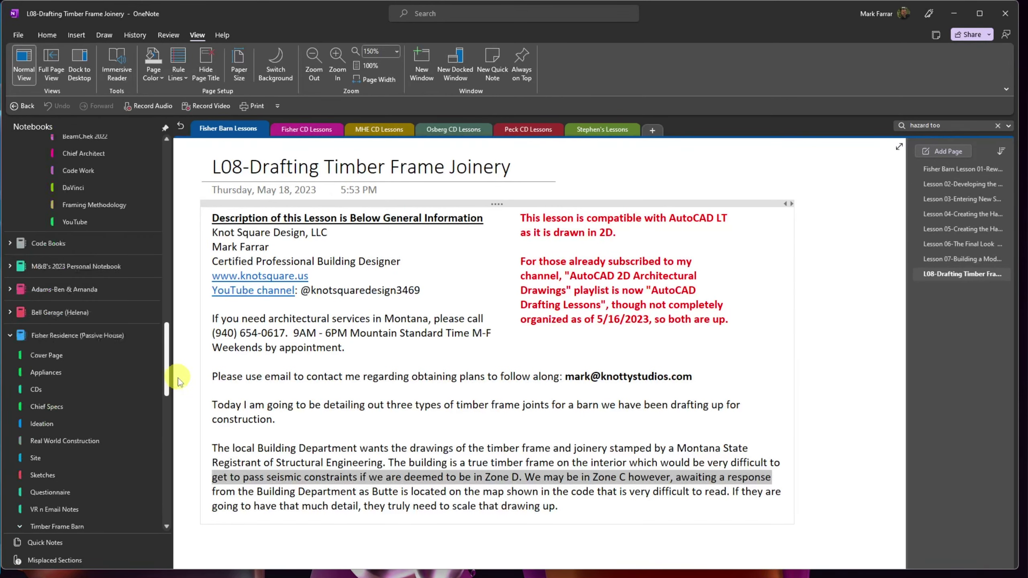
scroll(180, 382, down, 4)
scroll(183, 407, down, 9)
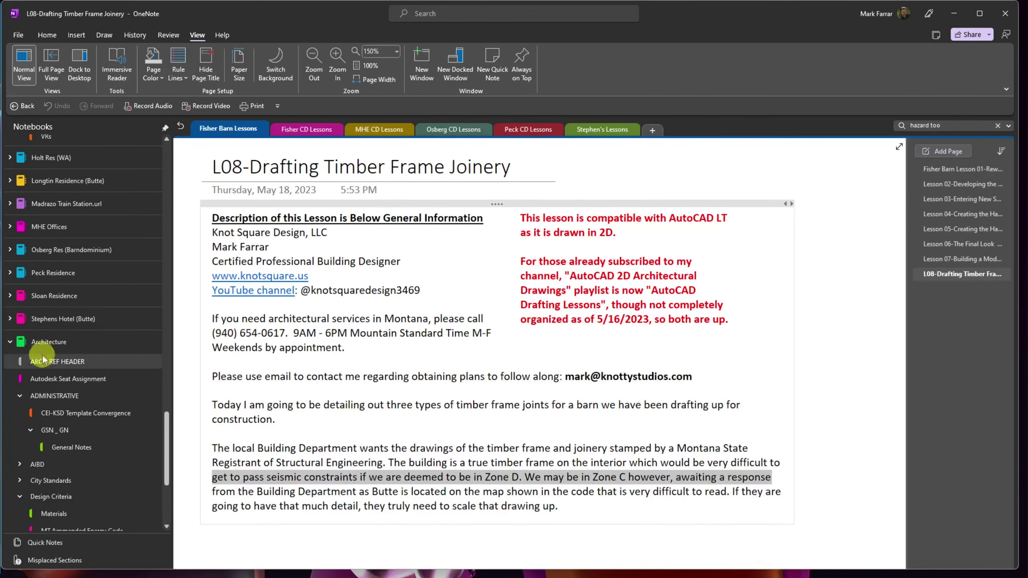
scroll(70, 473, down, 2)
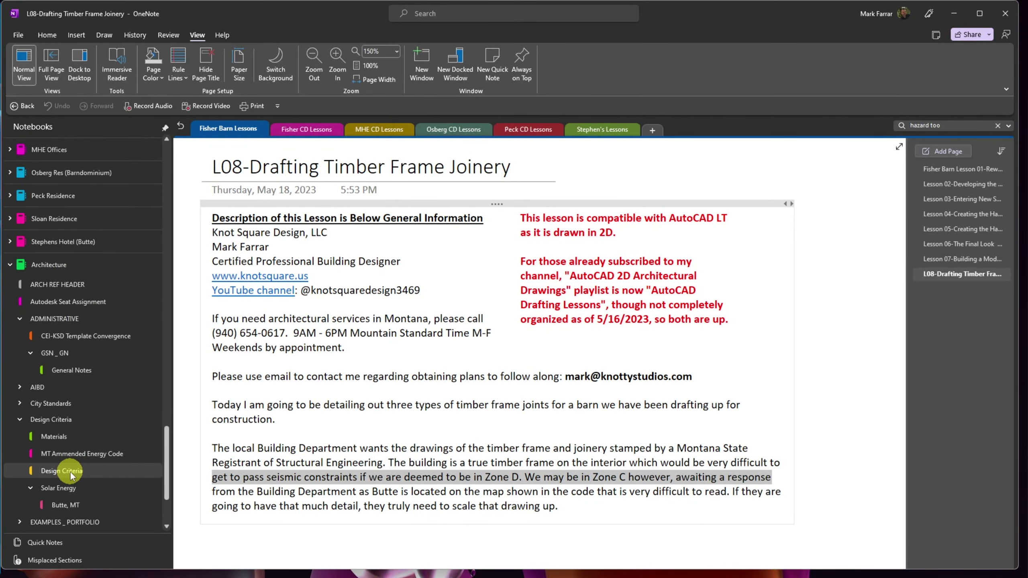
click(73, 471)
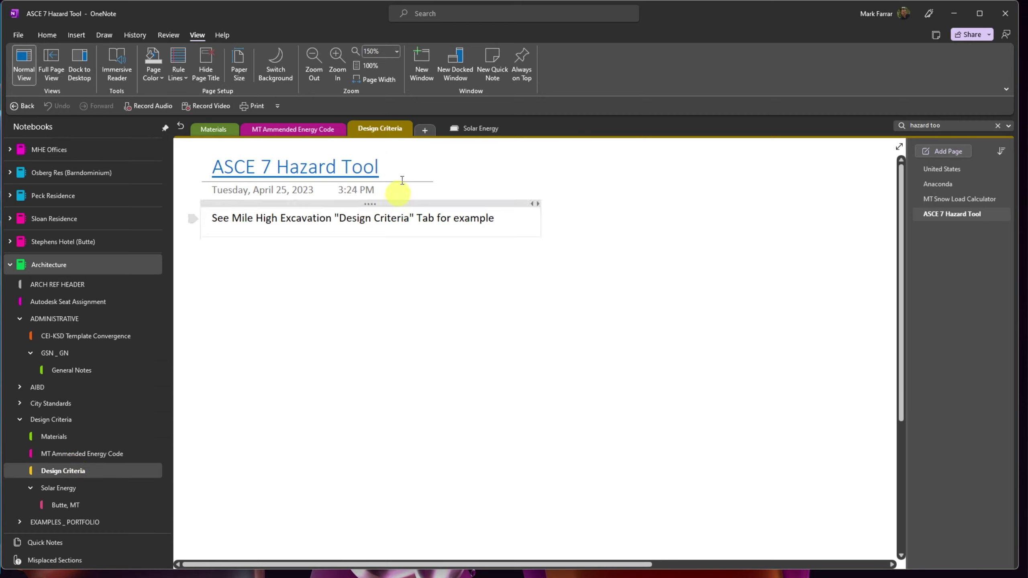
- Open the ASCE 7 Hazard Tool website and enter the project street address, choosing the Butte, MT match
click(323, 169)
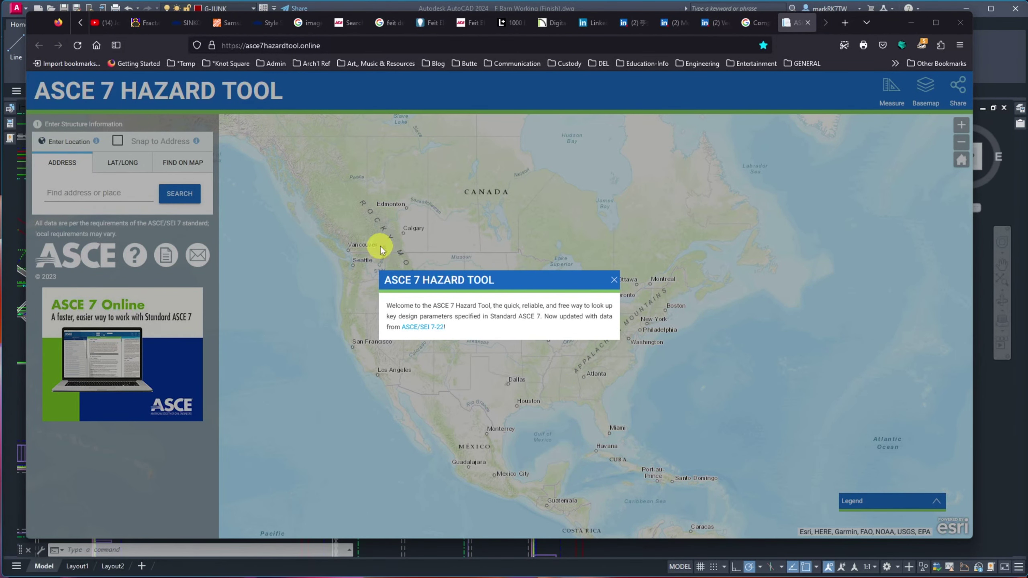
click(613, 281)
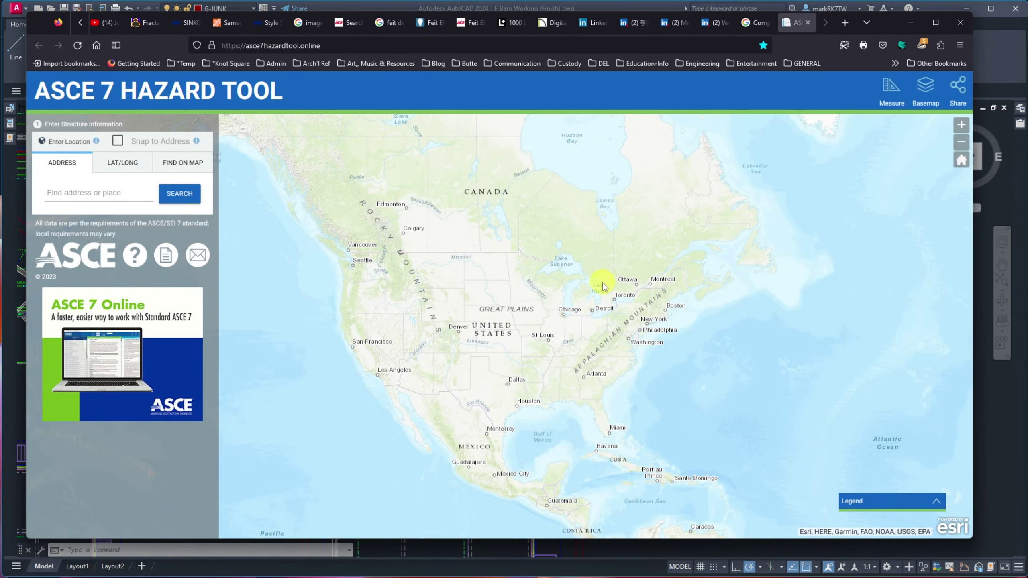
click(132, 196)
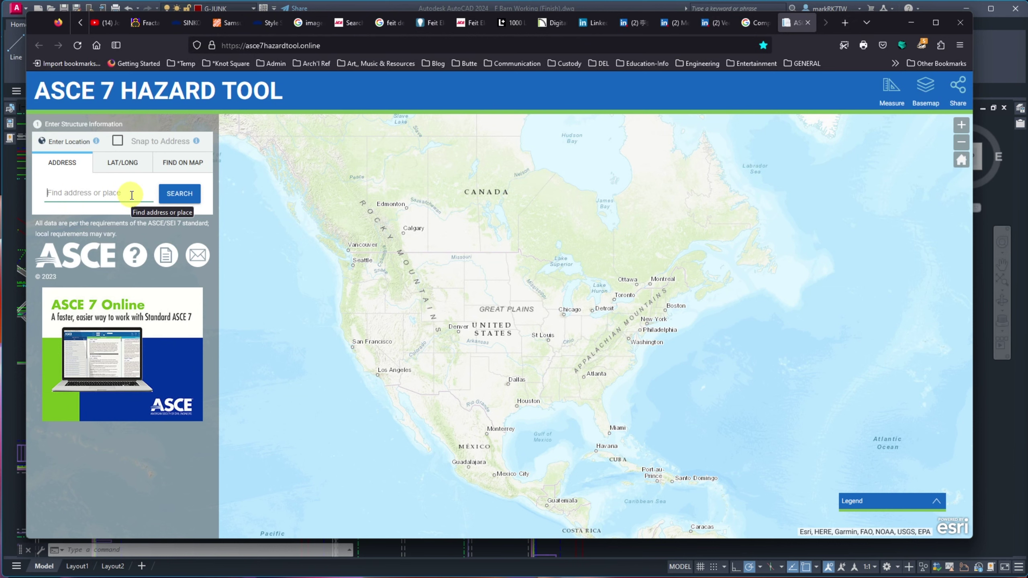
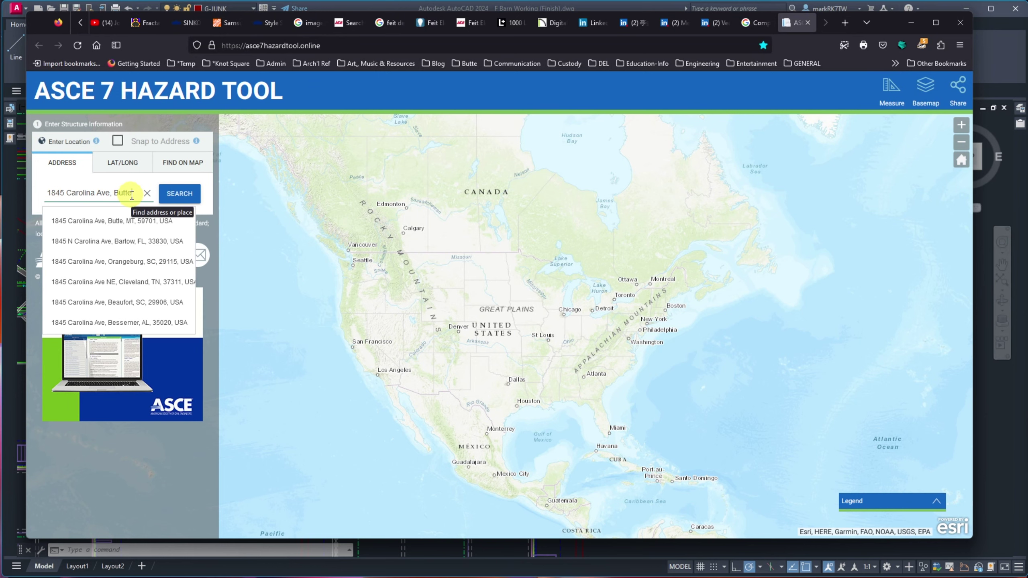
click(125, 222)
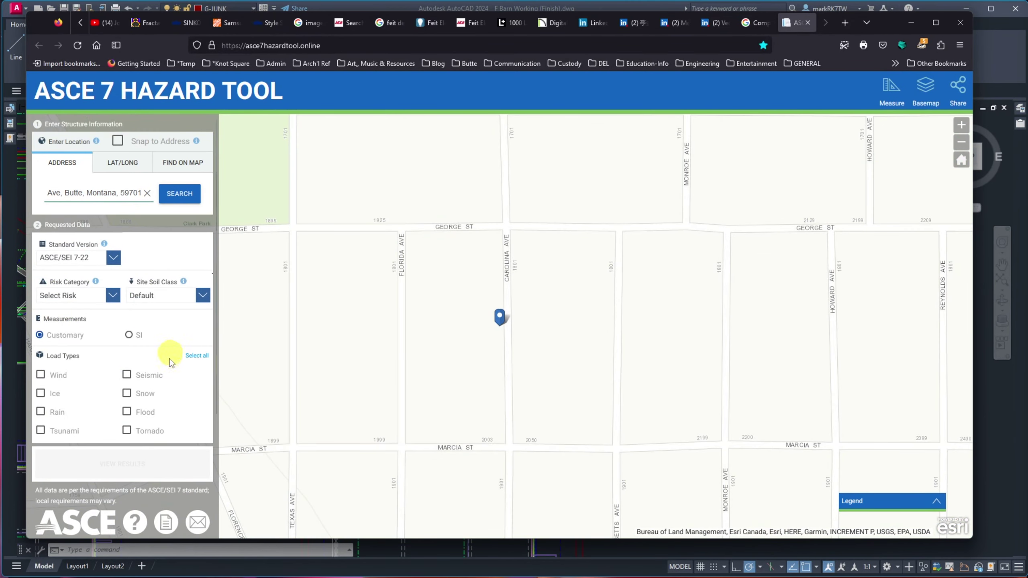
- Request only seismic data with Risk Category III and view the site results
click(126, 378)
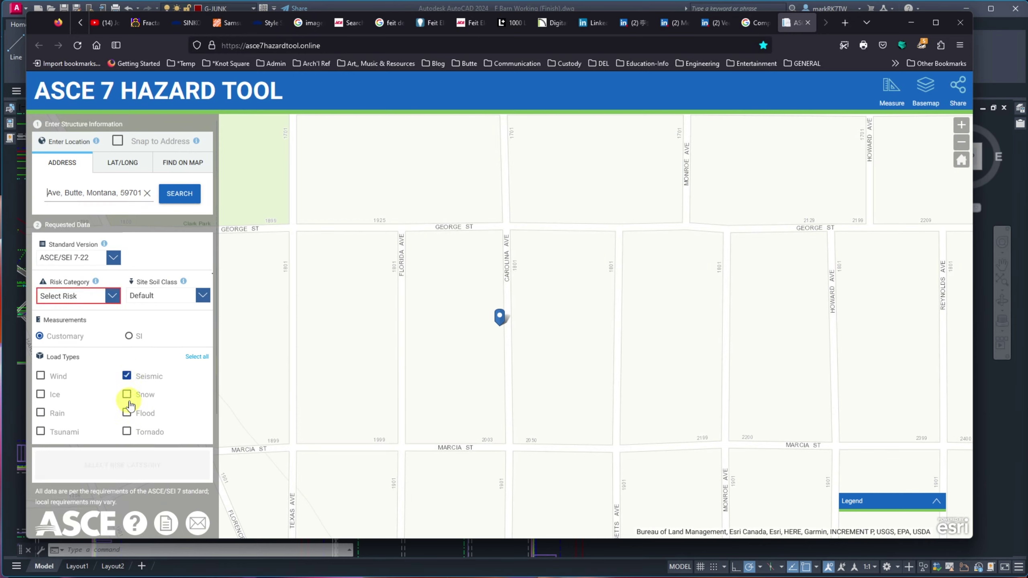
click(127, 394)
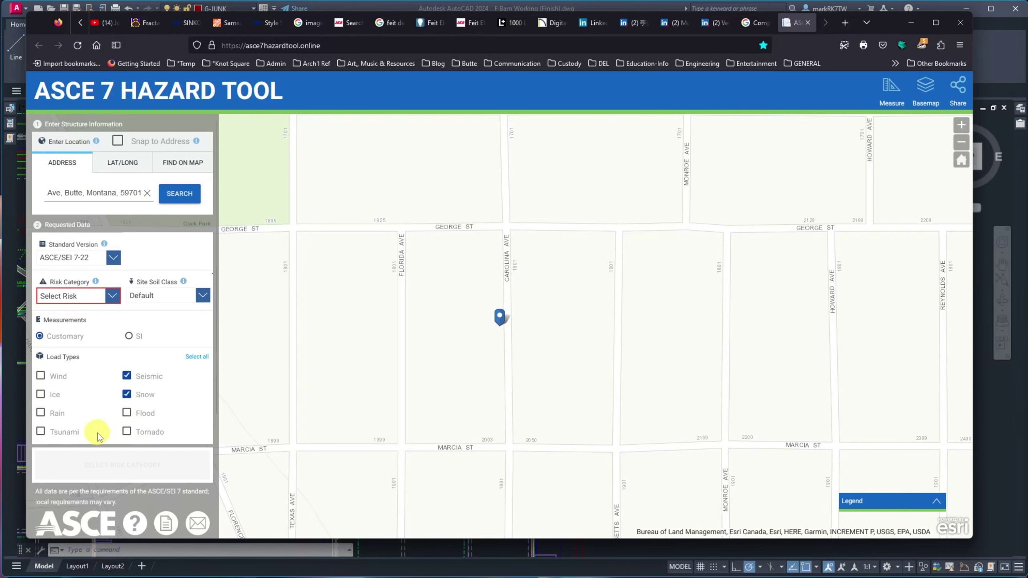
click(42, 377)
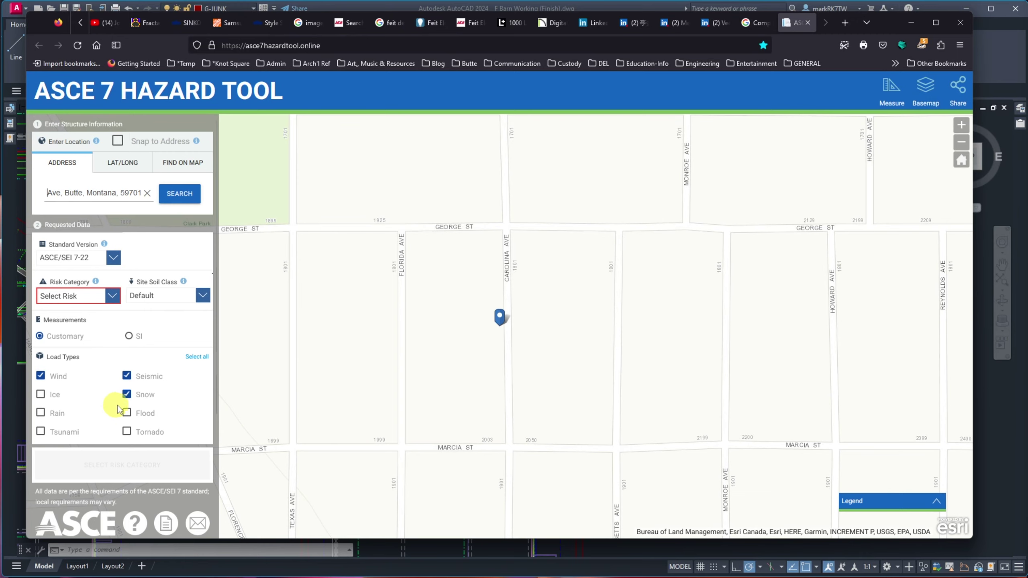
click(127, 396)
click(41, 376)
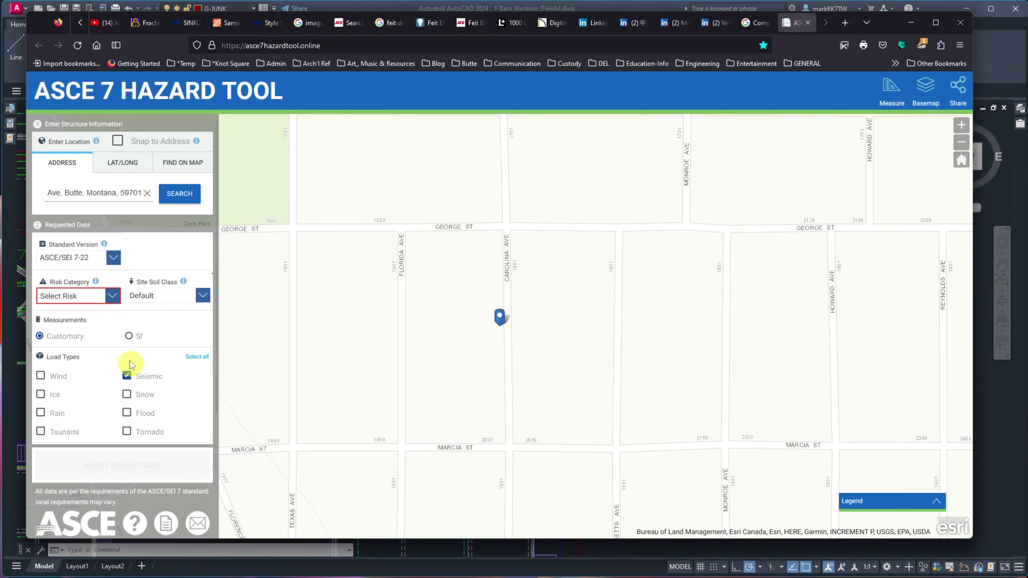
click(112, 296)
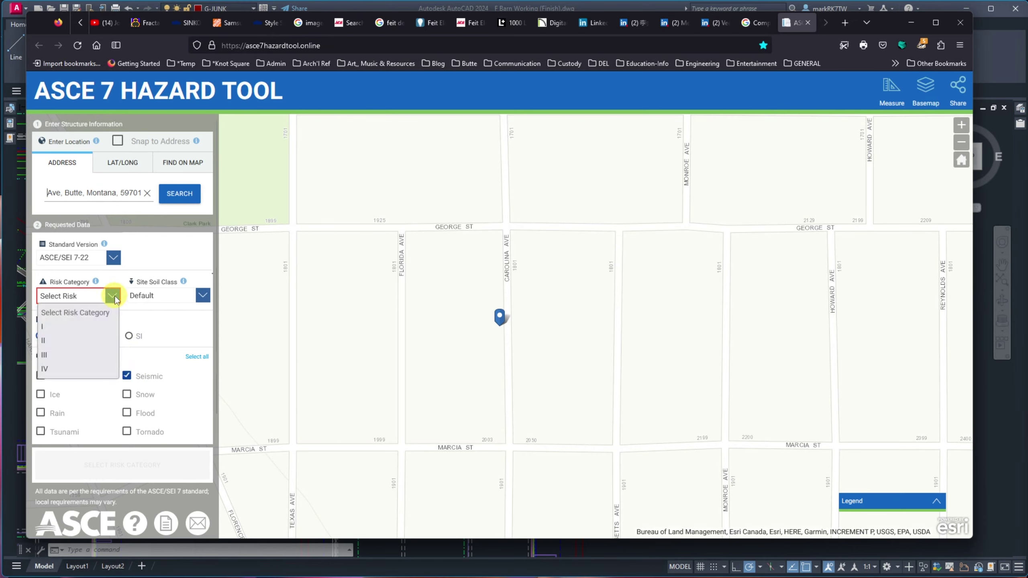
click(64, 356)
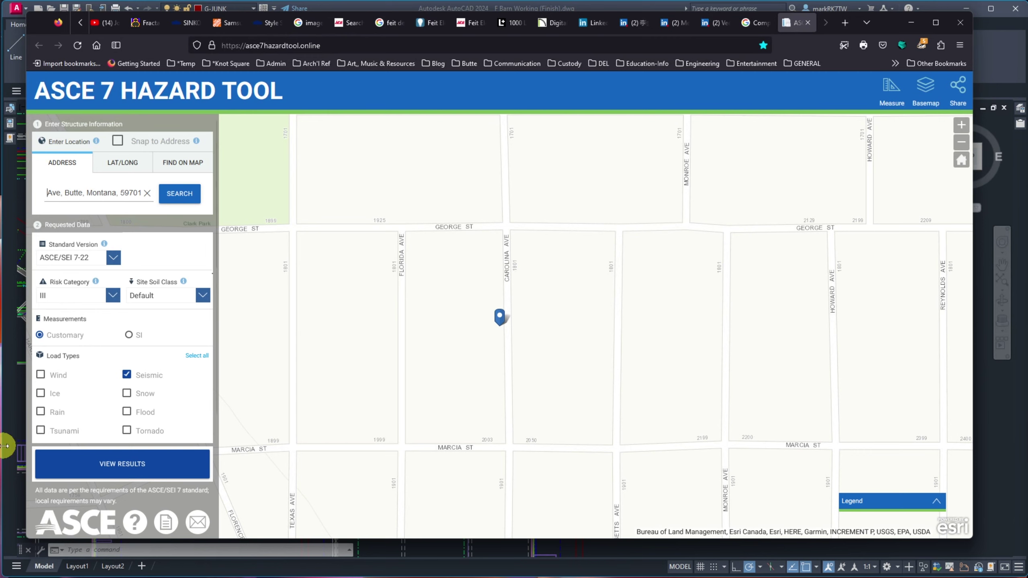
click(121, 465)
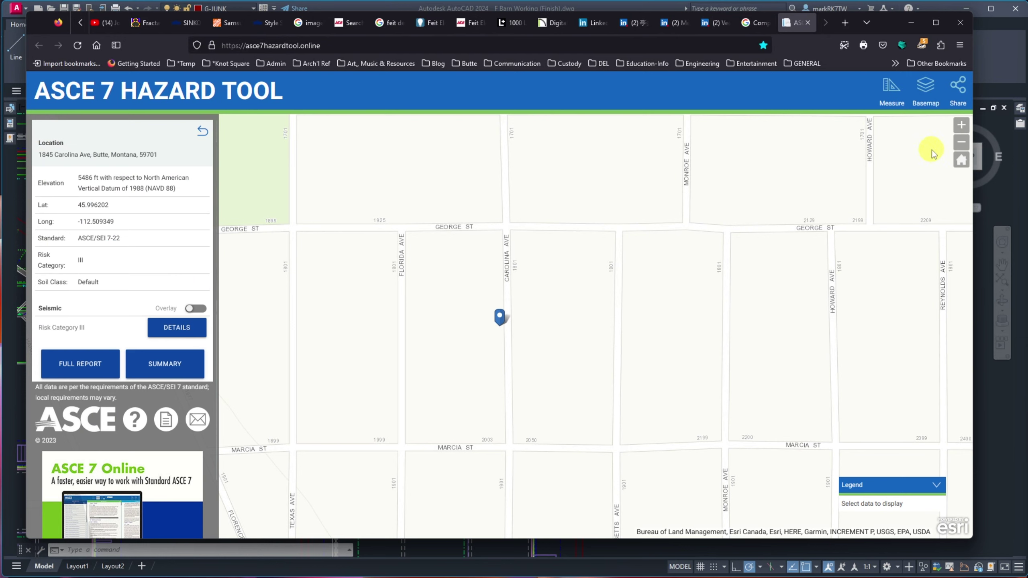
- Change the map basemap to Imagery Hybrid aerial view
click(928, 90)
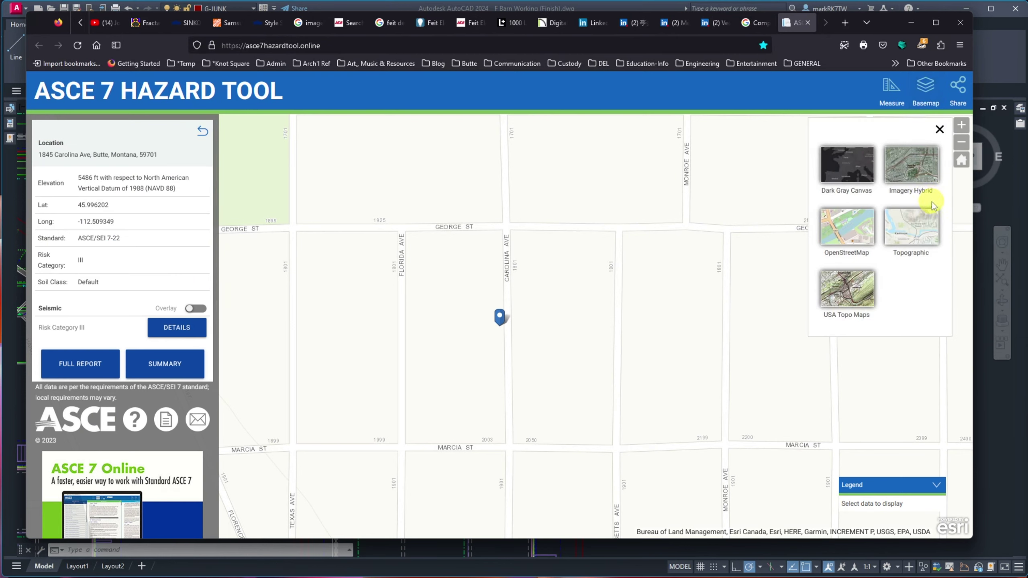
click(912, 174)
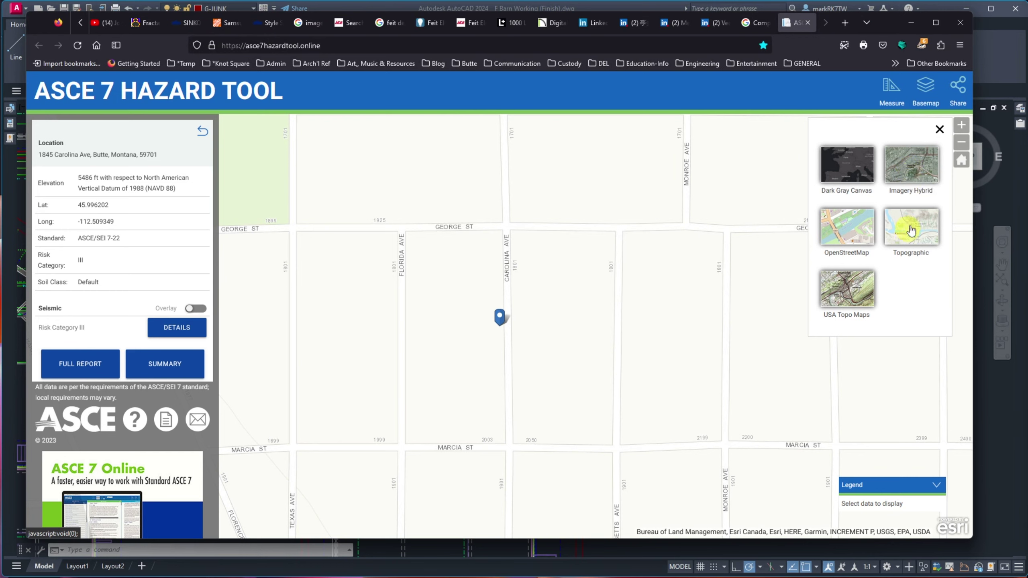
click(840, 301)
click(846, 228)
click(855, 187)
click(907, 160)
click(917, 165)
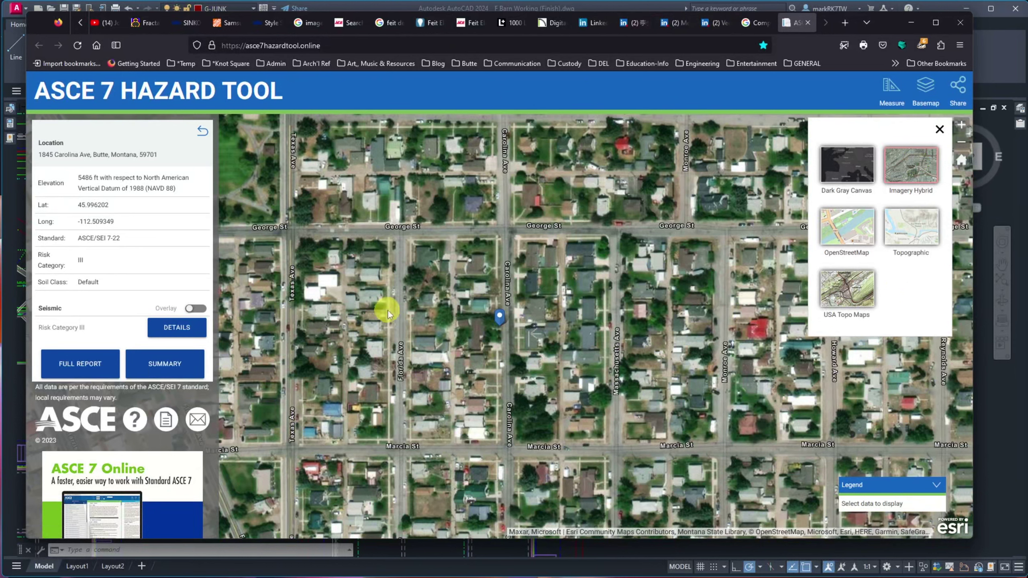
click(202, 310)
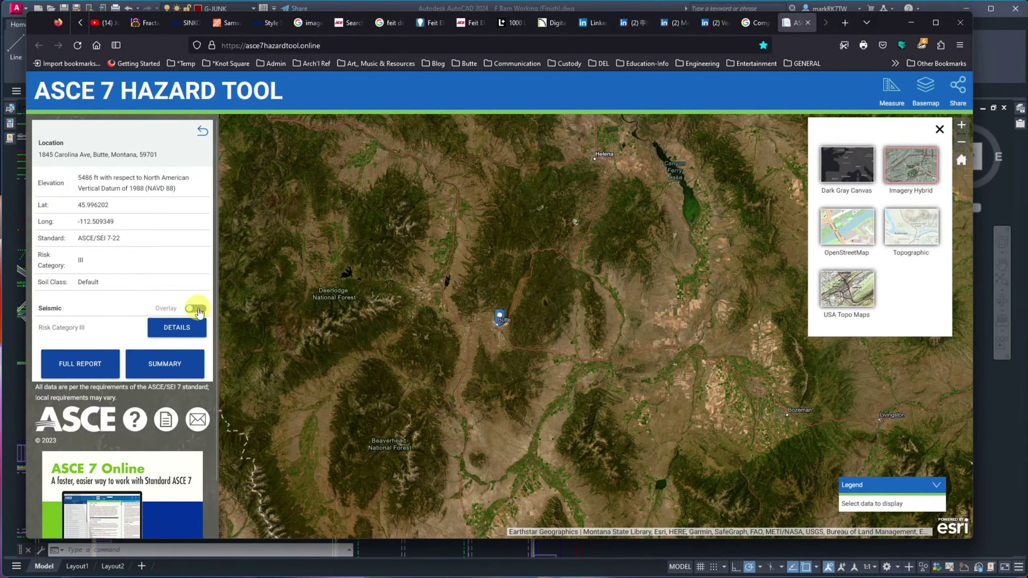
- Turn on the Seismic Overlay, showing PGA zones with the site in the 0.586–0.842 range
click(196, 309)
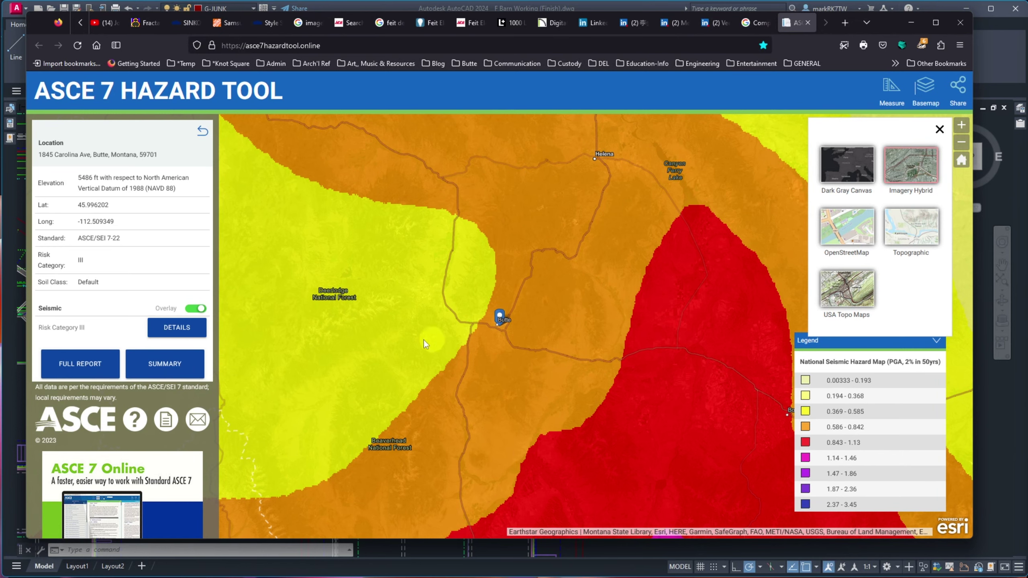
- Open the Report Summary and highlight the Seismic Design Category value D
click(165, 366)
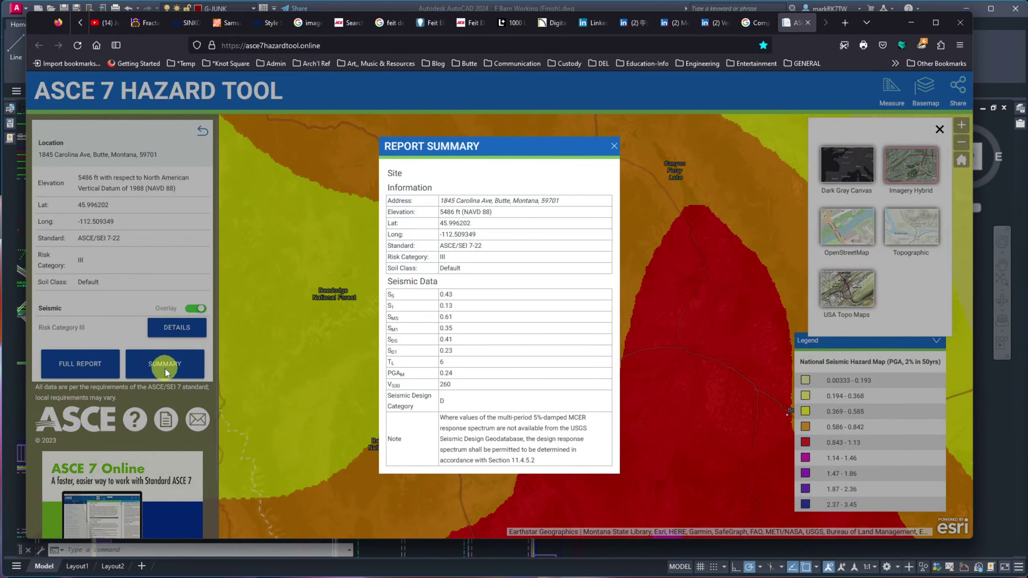
drag(465, 399, 425, 402)
- Bring the F Barn Working drawing forward and zoom into Section B-B's roof ridge framing
click(631, 8)
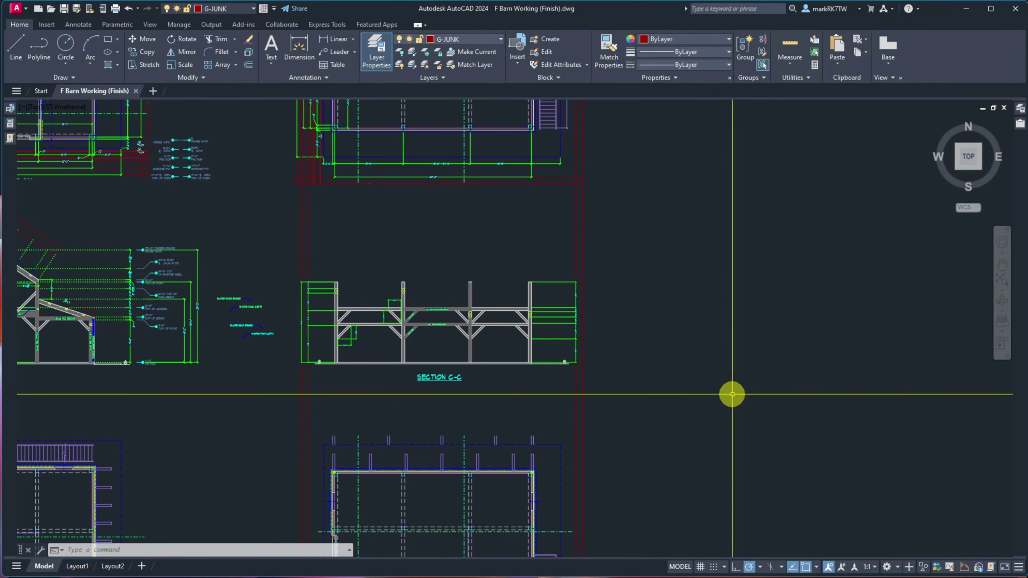
scroll(693, 315, down, 5)
scroll(381, 326, up, 8)
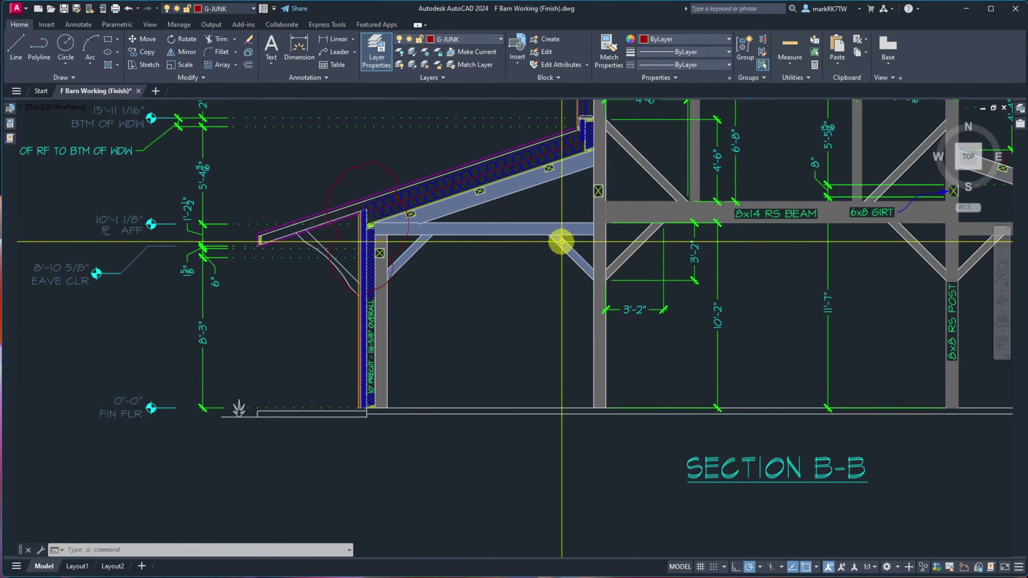
scroll(556, 232, down, 4)
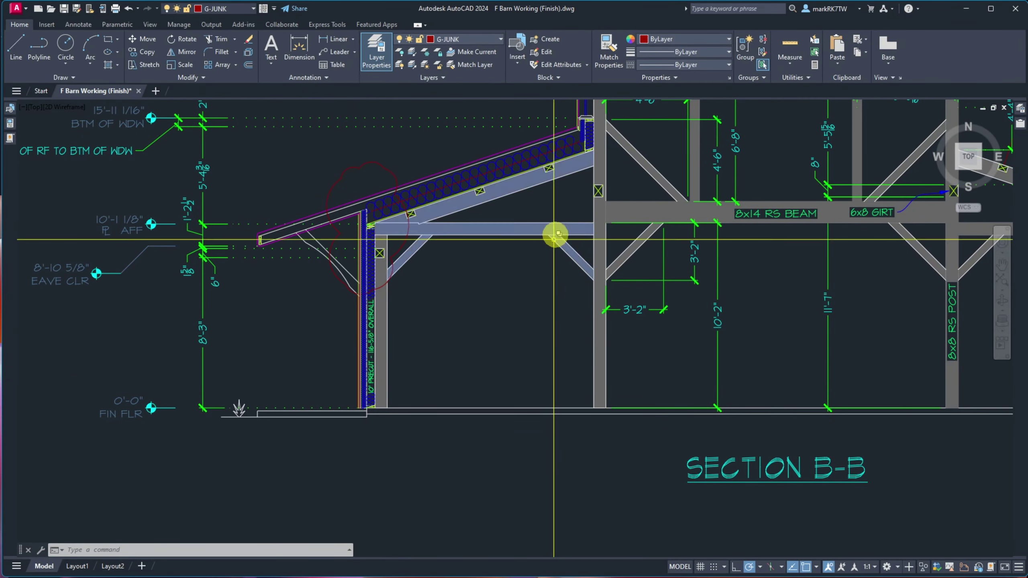
scroll(648, 173, up, 6)
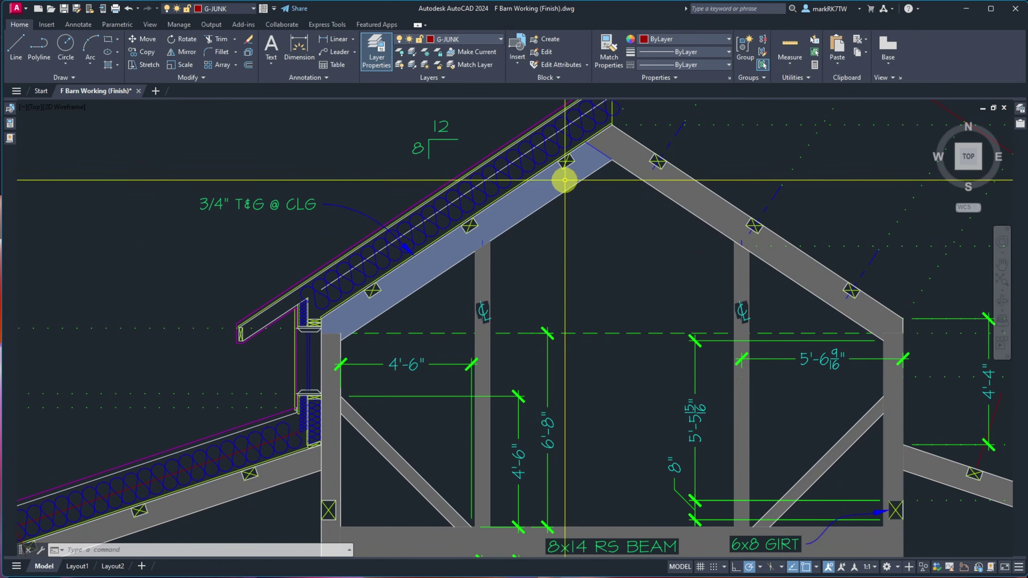